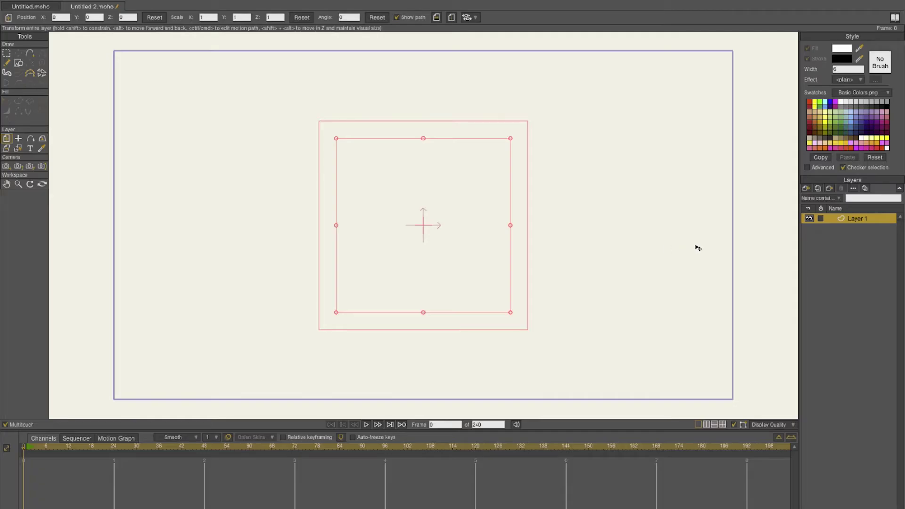
# Step: Add a new image layer and choose the Candle.psd file for it
pyautogui.click(805, 189)
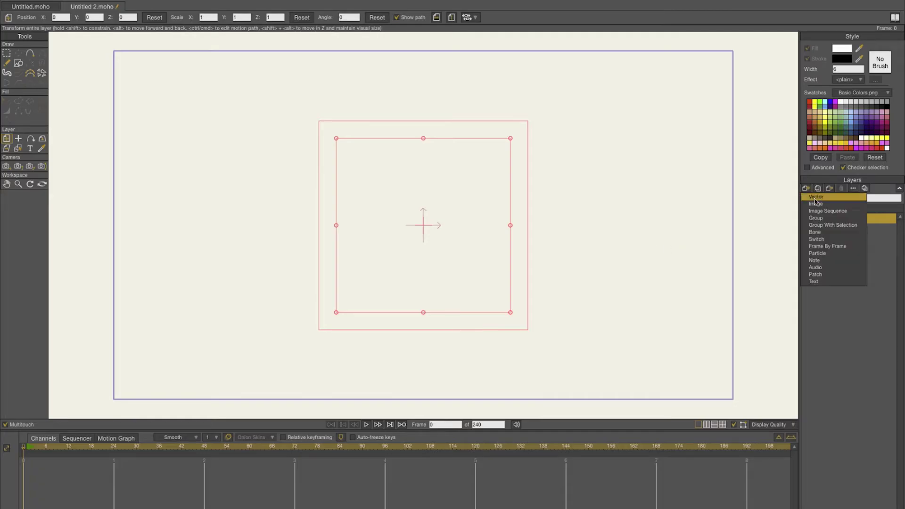
pyautogui.click(865, 323)
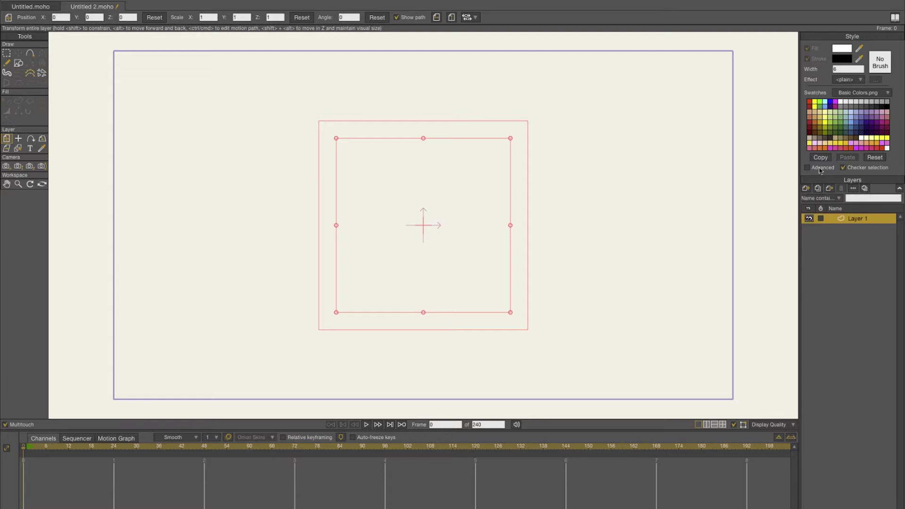
pyautogui.click(805, 189)
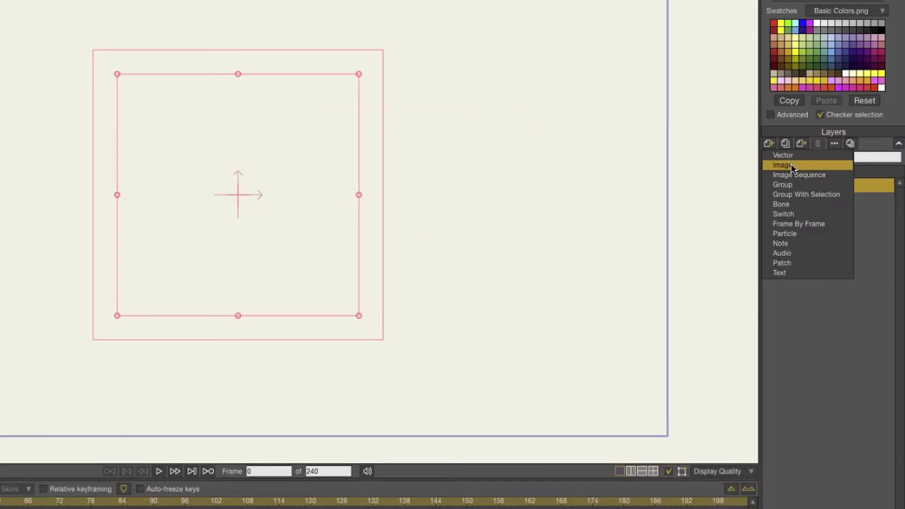
pyautogui.click(792, 166)
pyautogui.click(163, 33)
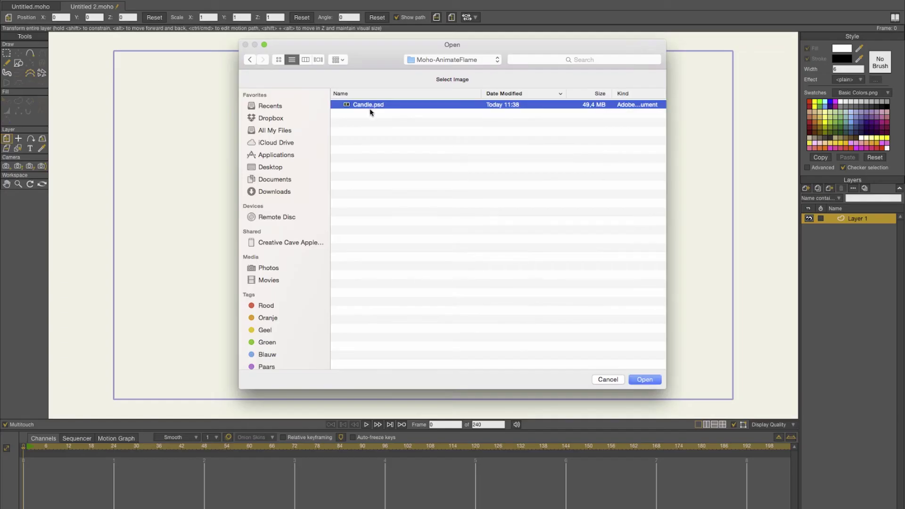
pyautogui.click(645, 379)
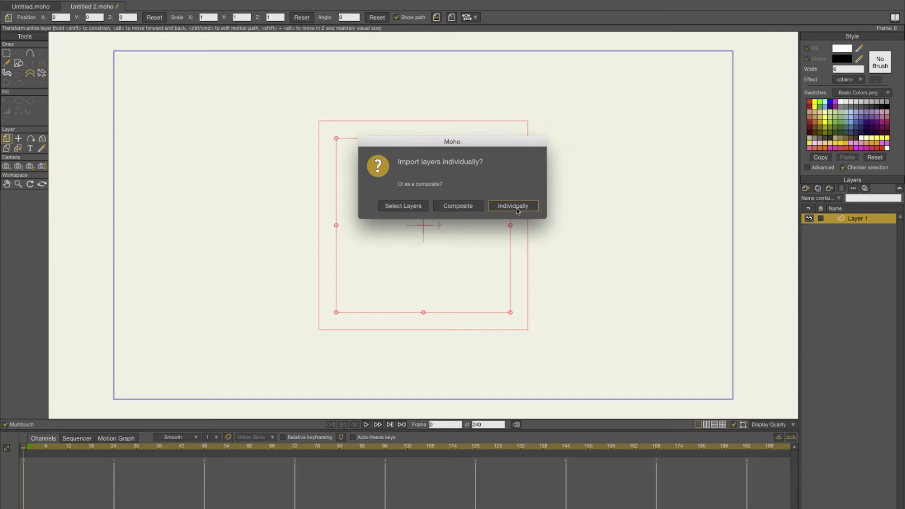
# Step: Import Candle.psd's layers individually, then toggle the Glow layer's visibility to inspect it
pyautogui.click(517, 210)
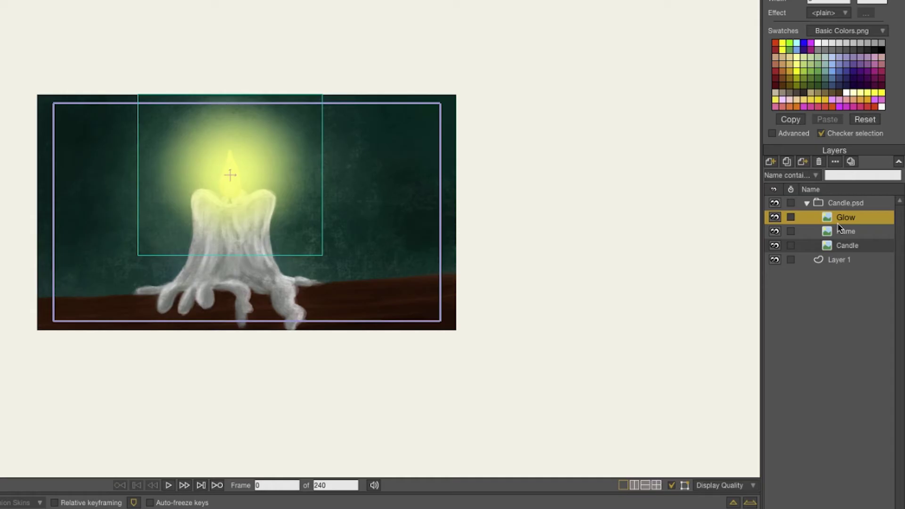
pyautogui.click(777, 217)
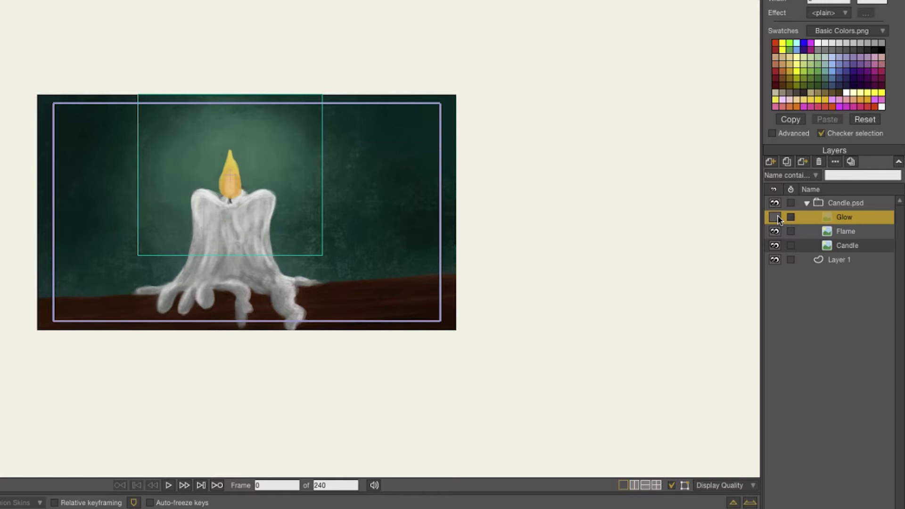
pyautogui.click(778, 216)
pyautogui.click(778, 215)
pyautogui.click(777, 216)
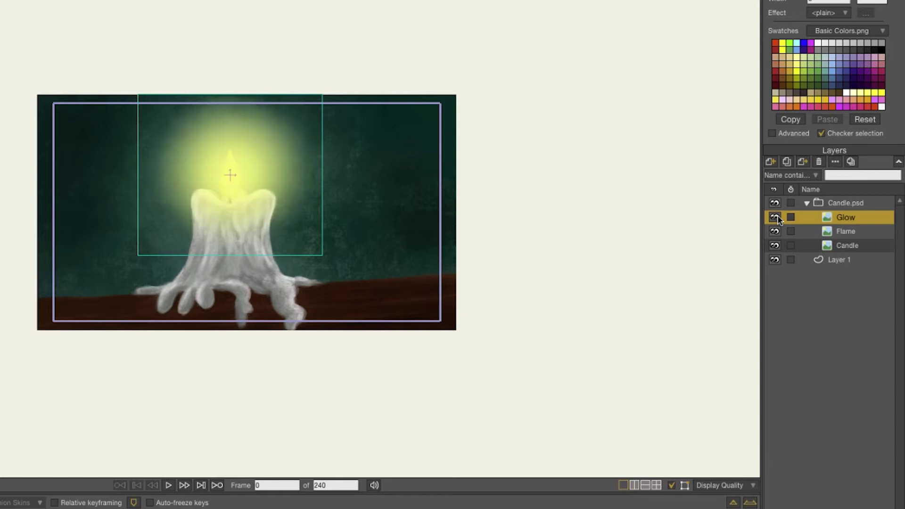
pyautogui.click(777, 215)
pyautogui.click(778, 216)
# Step: Check the Flame and Candle layers by toggling their visibility, then select the Candle.psd group
pyautogui.click(775, 232)
pyautogui.click(775, 231)
pyautogui.click(775, 245)
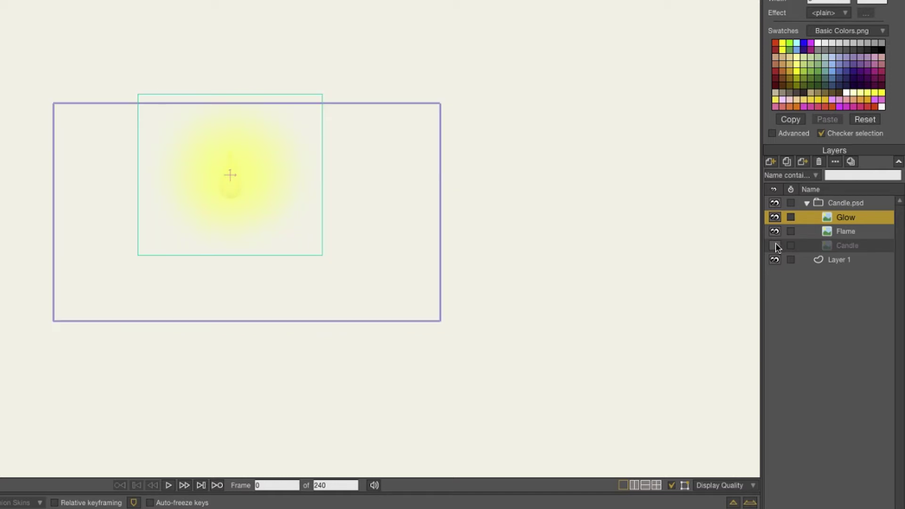
pyautogui.click(776, 246)
pyautogui.click(850, 232)
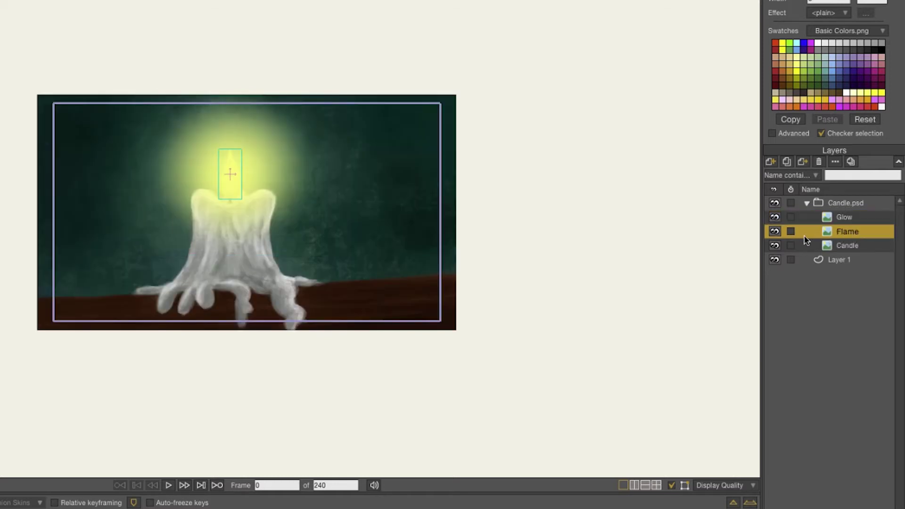
pyautogui.click(833, 219)
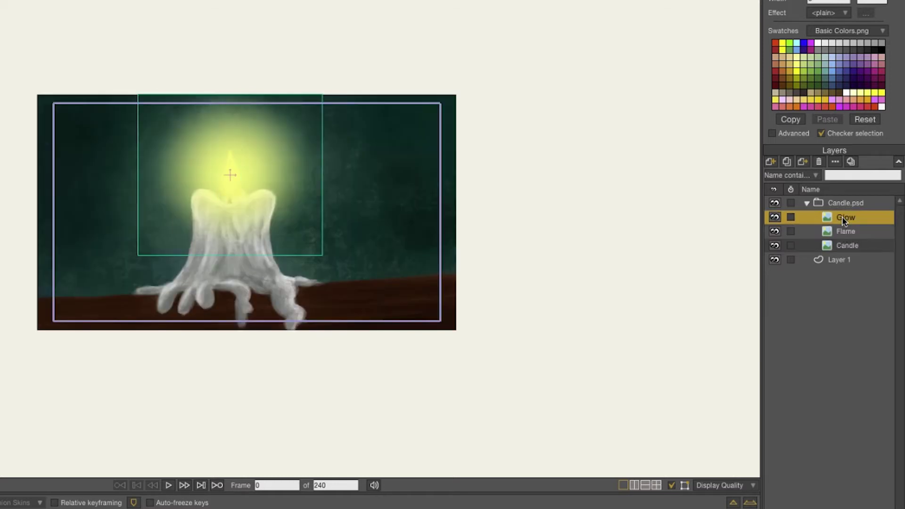
pyautogui.click(777, 217)
pyautogui.click(777, 216)
pyautogui.click(845, 203)
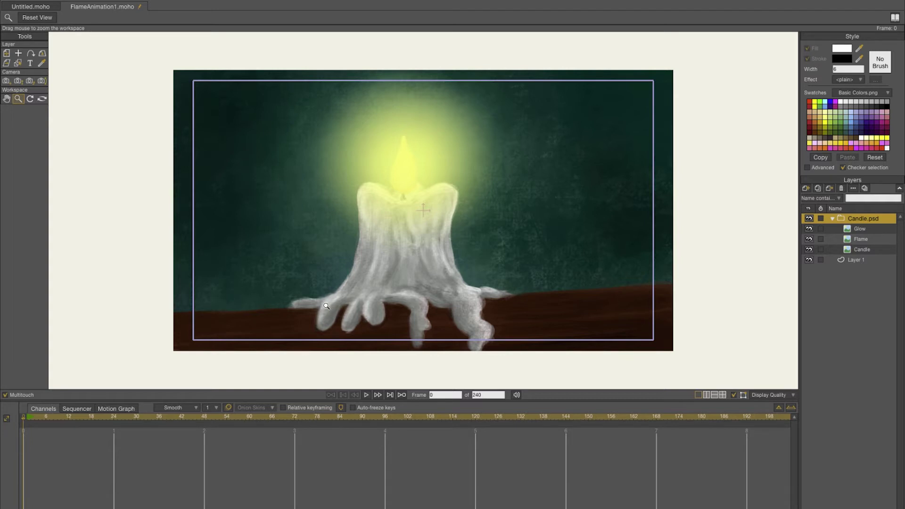
# Step: With Flame selected, add bone layer Layer 4 holding the Flame layer inside it
pyautogui.click(858, 241)
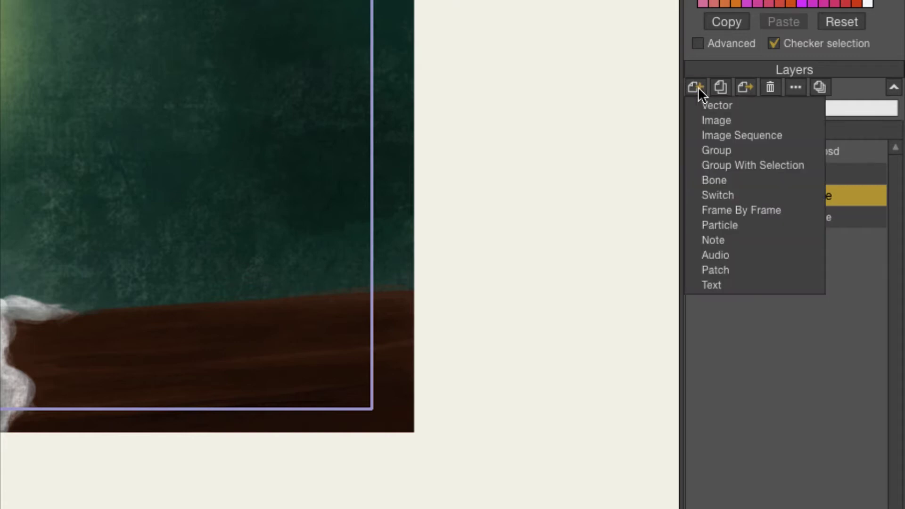
pyautogui.click(837, 248)
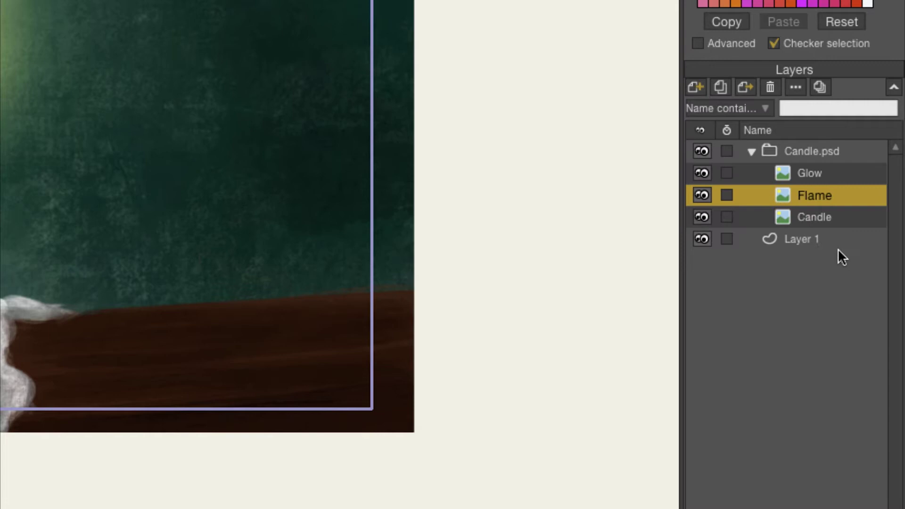
pyautogui.click(693, 87)
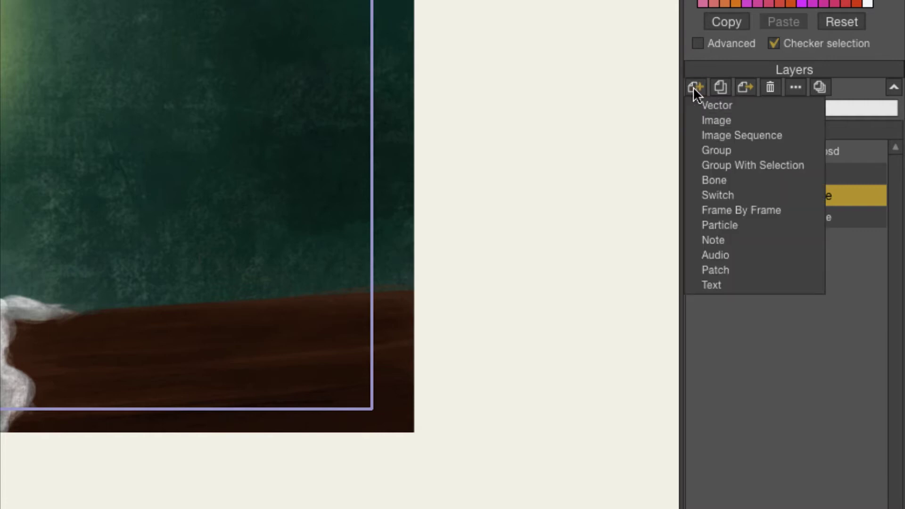
pyautogui.click(728, 182)
pyautogui.click(810, 213)
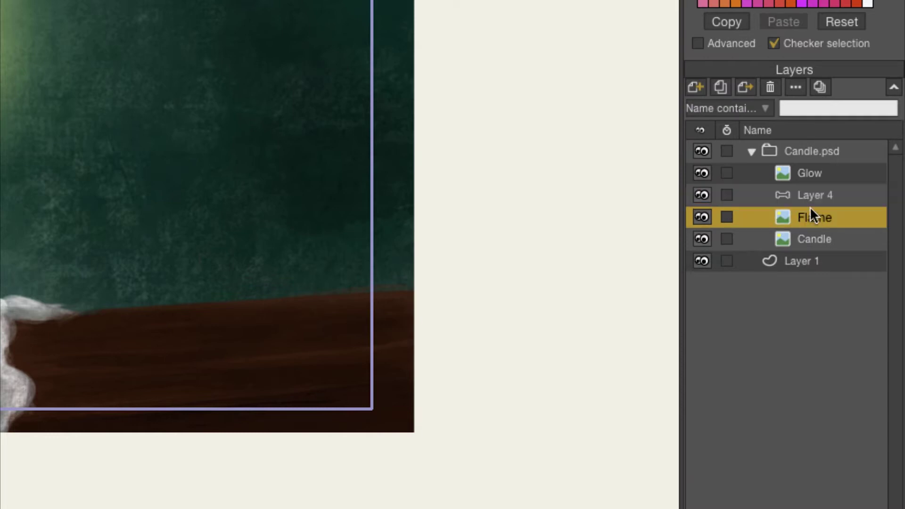
pyautogui.click(807, 194)
pyautogui.click(806, 219)
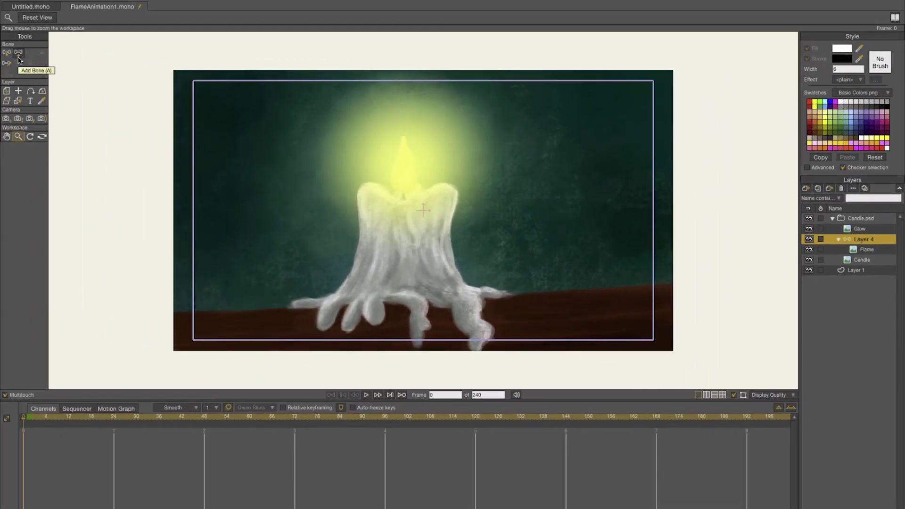
# Step: Create bone B1 at the flame tip and bone B2 at the wick
pyautogui.click(18, 54)
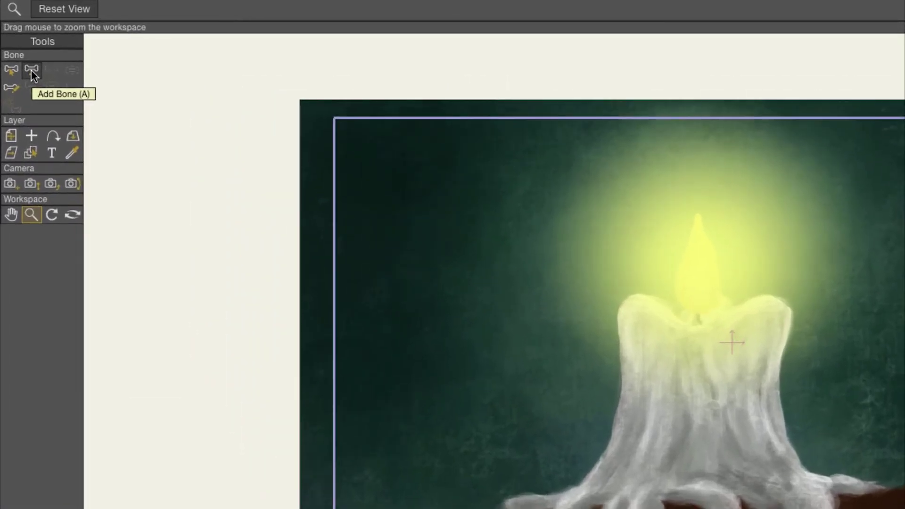
pyautogui.click(32, 71)
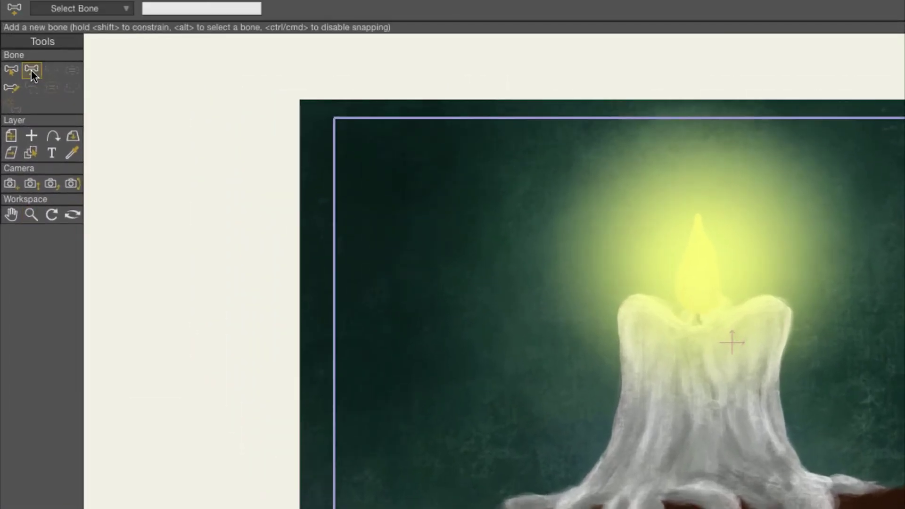
pyautogui.click(696, 215)
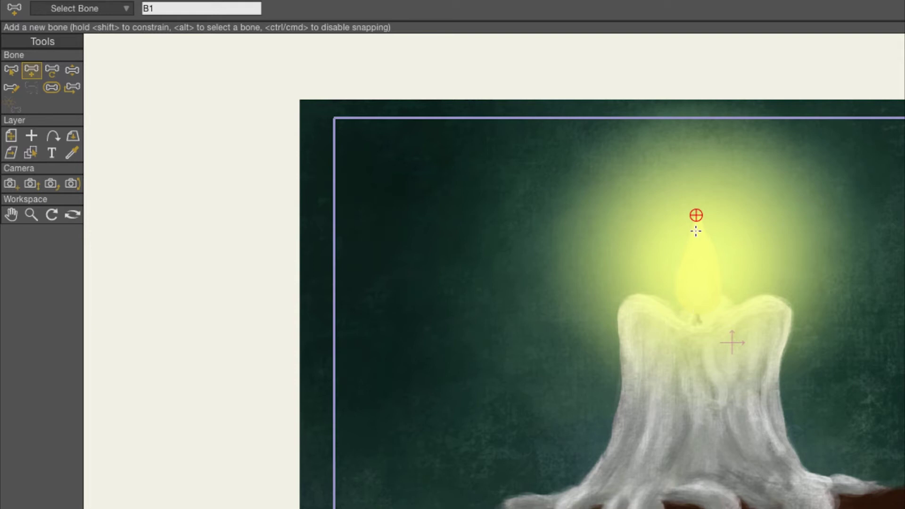
pyautogui.click(698, 308)
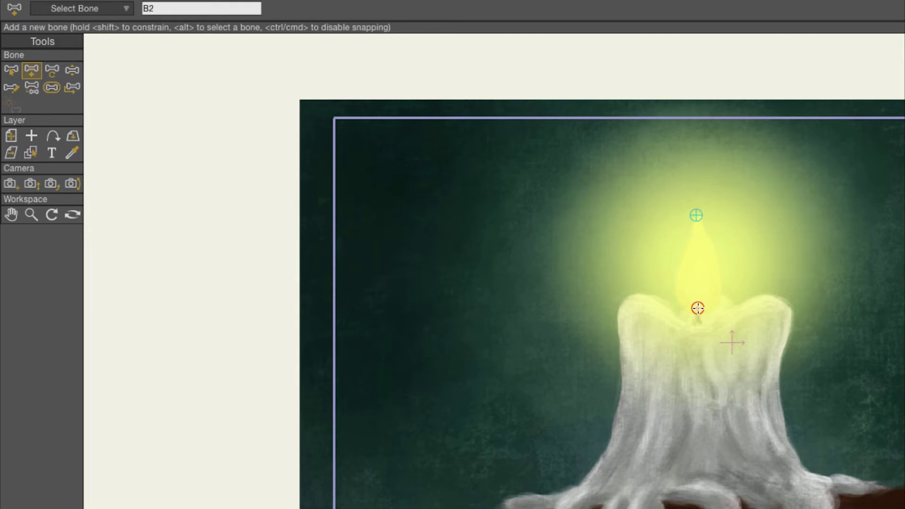
# Step: Increase the bones' strength to 1.1759, widening the wick bone's influence
pyautogui.click(52, 87)
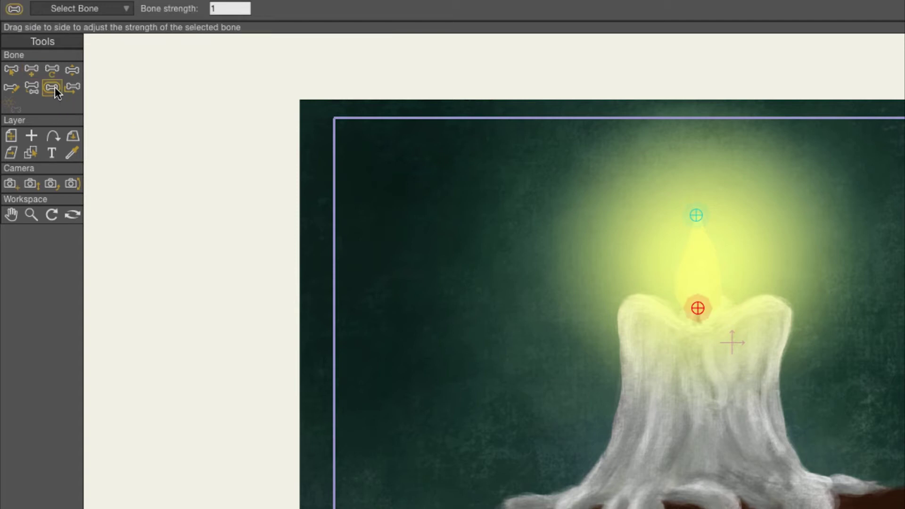
pyautogui.moveTo(702, 312); pyautogui.dragTo(750, 318)
pyautogui.click(702, 217)
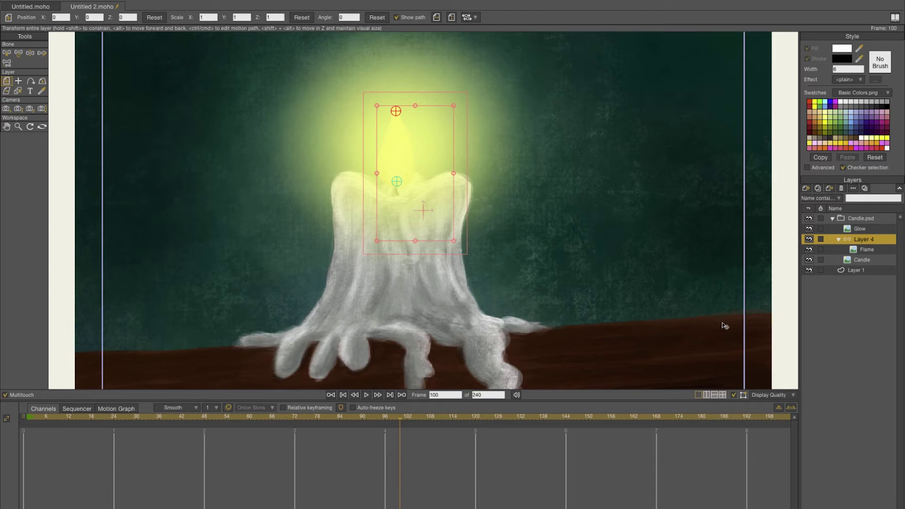
# Step: At frame 1, bend the flame bone into its starting pose and select both bones' keyframes
pyautogui.moveTo(56, 426); pyautogui.dragTo(22, 431)
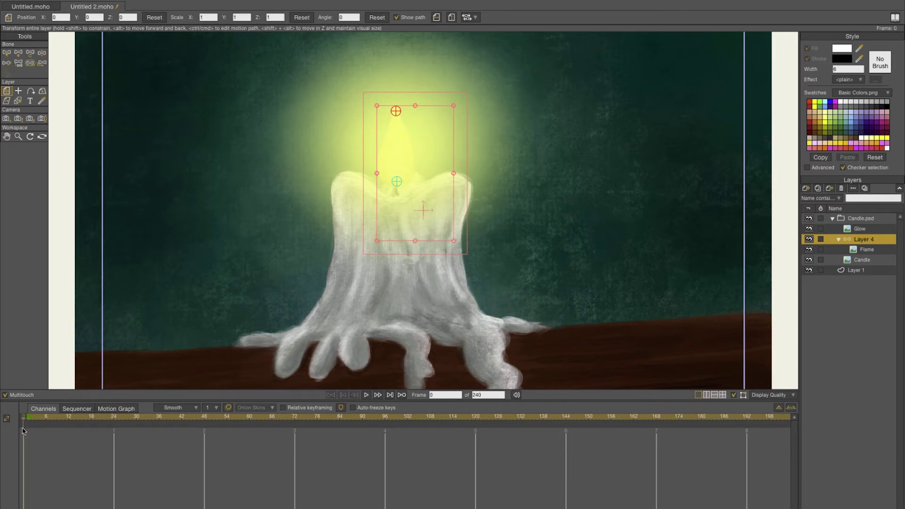
pyautogui.hotkey('ctrl', 'Right')
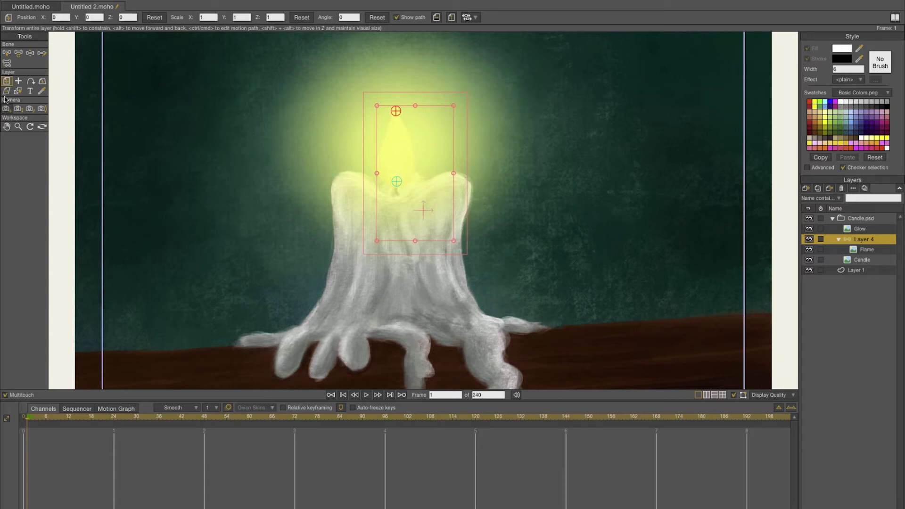
pyautogui.click(29, 53)
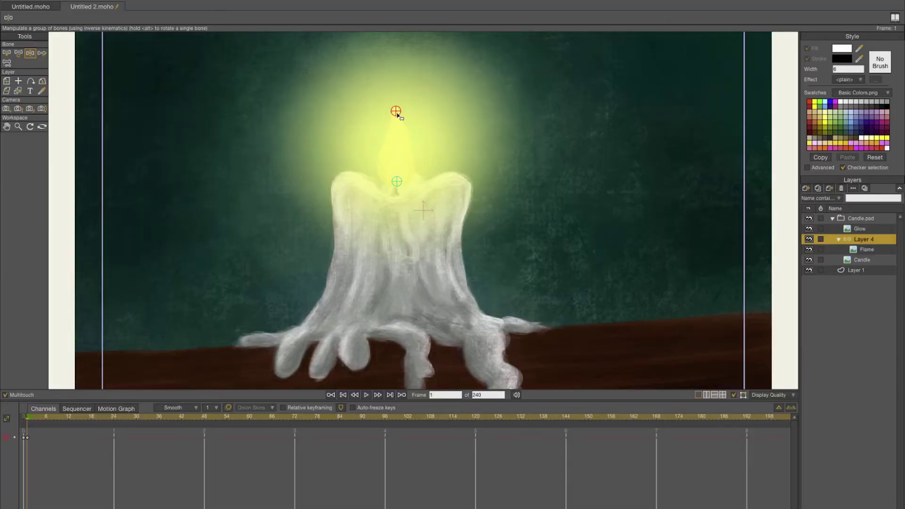
pyautogui.moveTo(397, 115); pyautogui.dragTo(399, 145)
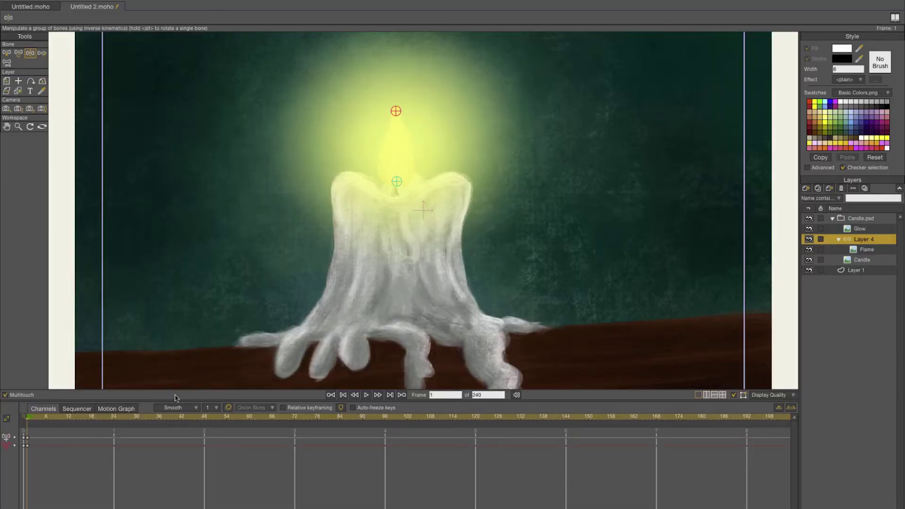
pyautogui.moveTo(51, 463); pyautogui.dragTo(26, 433)
# Step: Copy the starting bone keyframes and paste them at frame 96
pyautogui.press('super+c')
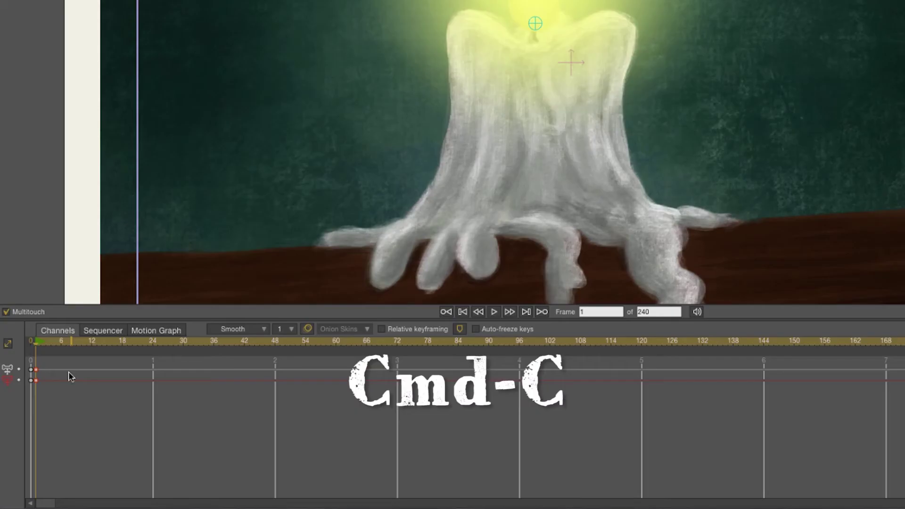
pyautogui.click(254, 341)
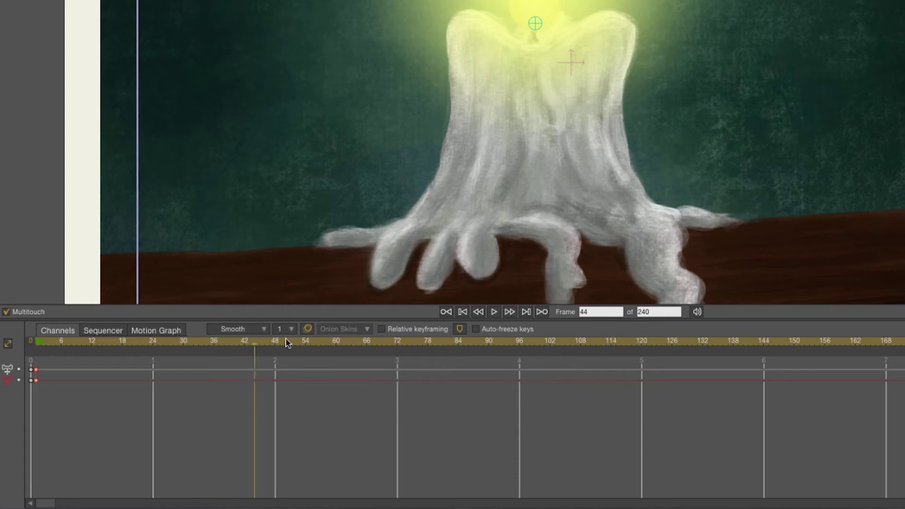
pyautogui.moveTo(287, 343); pyautogui.dragTo(521, 361)
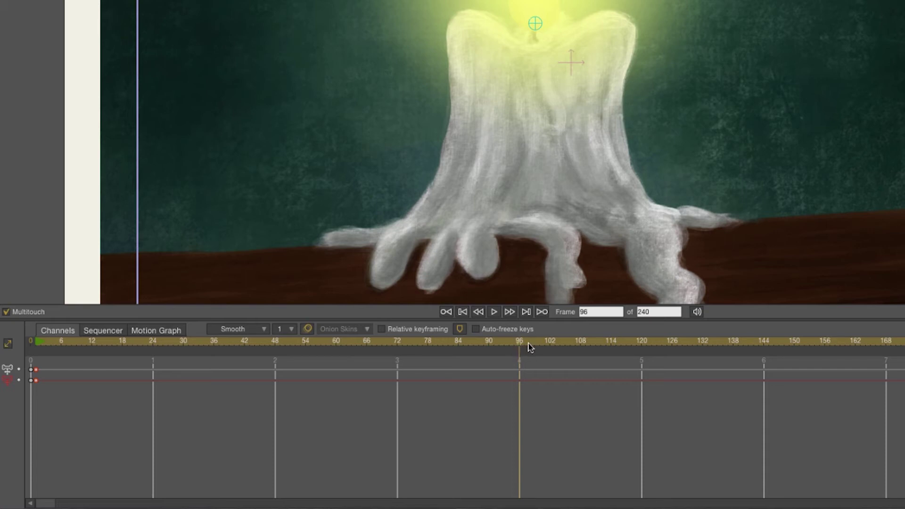
pyautogui.press('super+v')
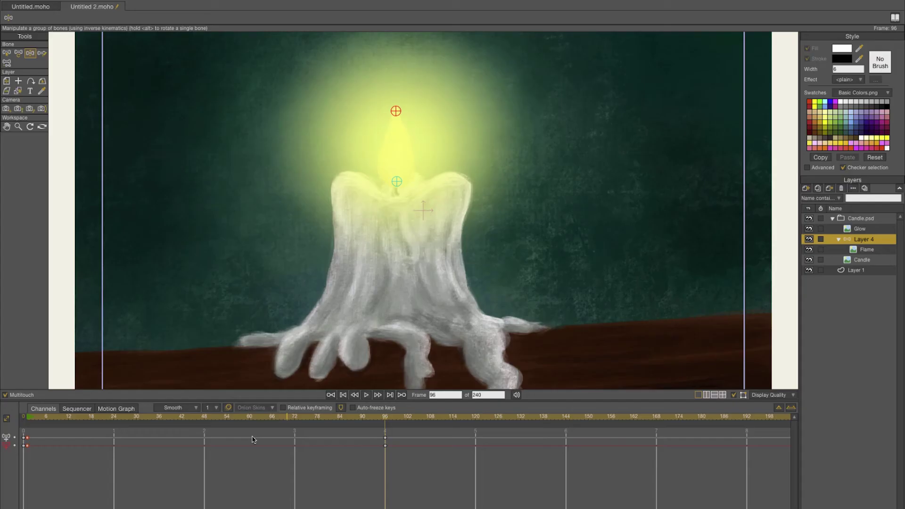
# Step: Pose the flame bone at frames 24, 48 and 72, scrubbing to preview the sway
pyautogui.moveTo(210, 419); pyautogui.dragTo(204, 419)
pyautogui.moveTo(398, 112); pyautogui.dragTo(397, 130)
pyautogui.moveTo(178, 420); pyautogui.dragTo(370, 448)
pyautogui.moveTo(307, 447); pyautogui.dragTo(115, 459)
pyautogui.moveTo(117, 424); pyautogui.dragTo(295, 434)
pyautogui.moveTo(203, 420); pyautogui.dragTo(72, 430)
pyautogui.moveTo(123, 438); pyautogui.dragTo(394, 434)
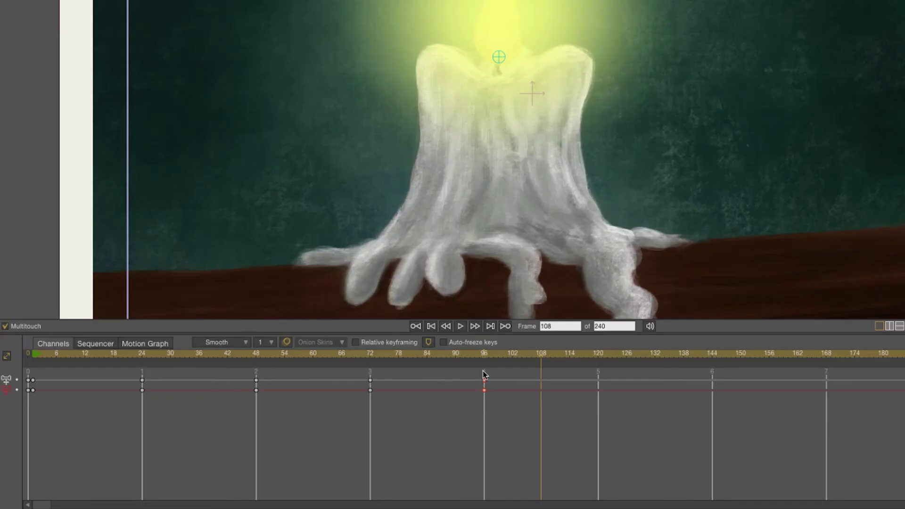
# Step: Set the frame-96 bone keyframes to Cycle back to absolute frame 1 and preview the loop
pyautogui.moveTo(488, 398); pyautogui.dragTo(488, 396)
pyautogui.rightClick(485, 389)
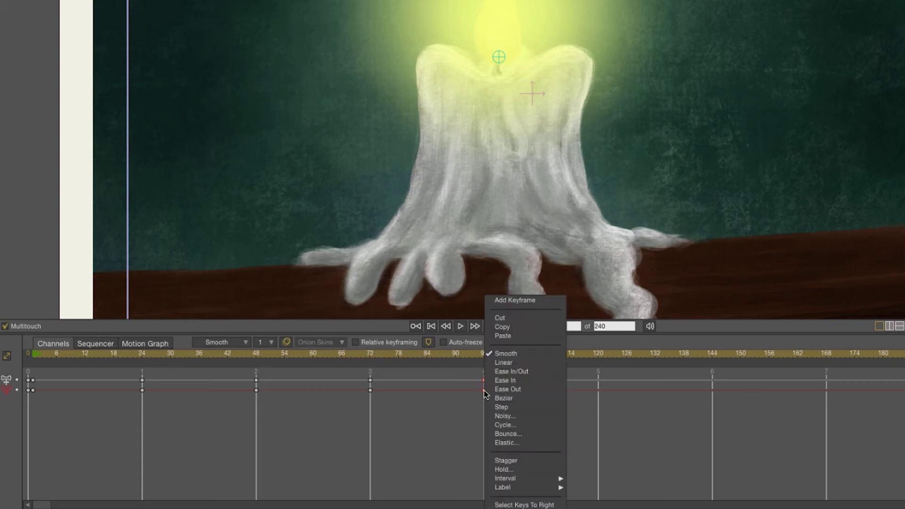
pyautogui.click(505, 425)
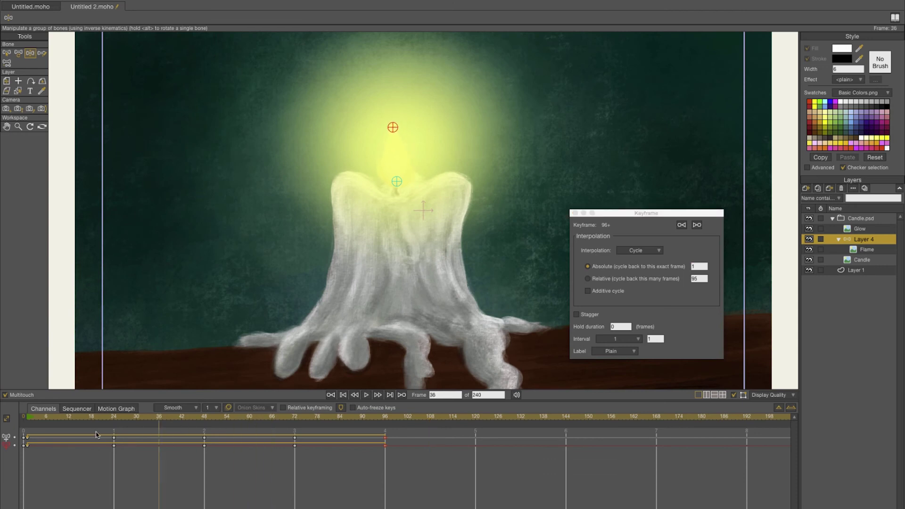
pyautogui.moveTo(97, 435); pyautogui.dragTo(126, 455)
pyautogui.press('space')
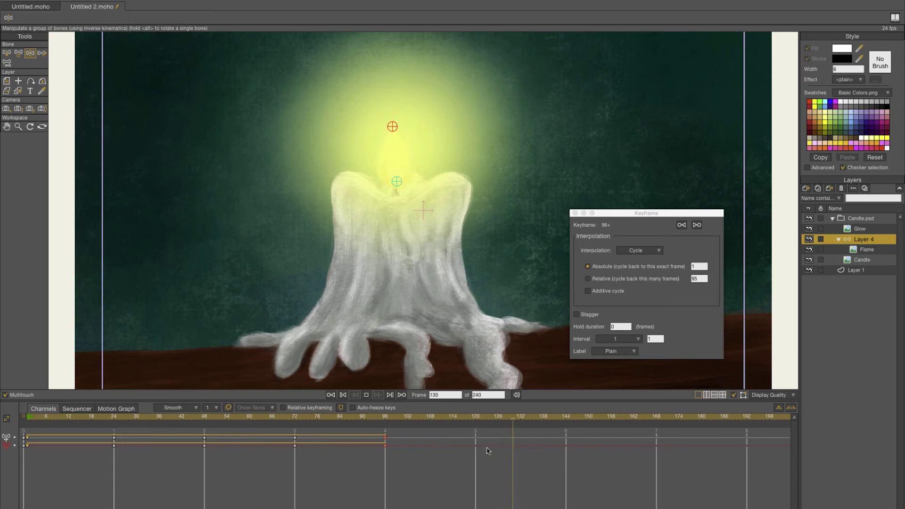
pyautogui.press('space')
# Step: Select the Glow layer and set a starting Layer Settings keyframe at frame 1
pyautogui.click(860, 229)
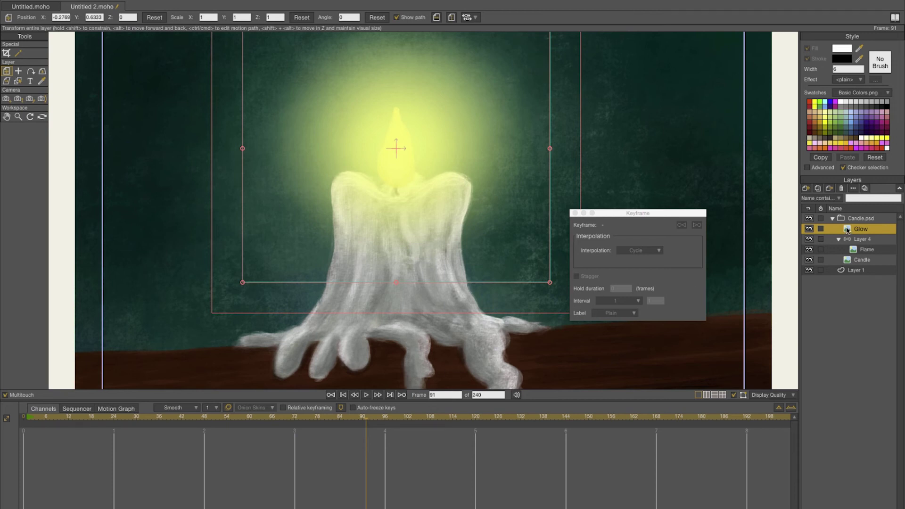
pyautogui.click(809, 229)
pyautogui.click(808, 229)
pyautogui.click(332, 395)
pyautogui.click(377, 394)
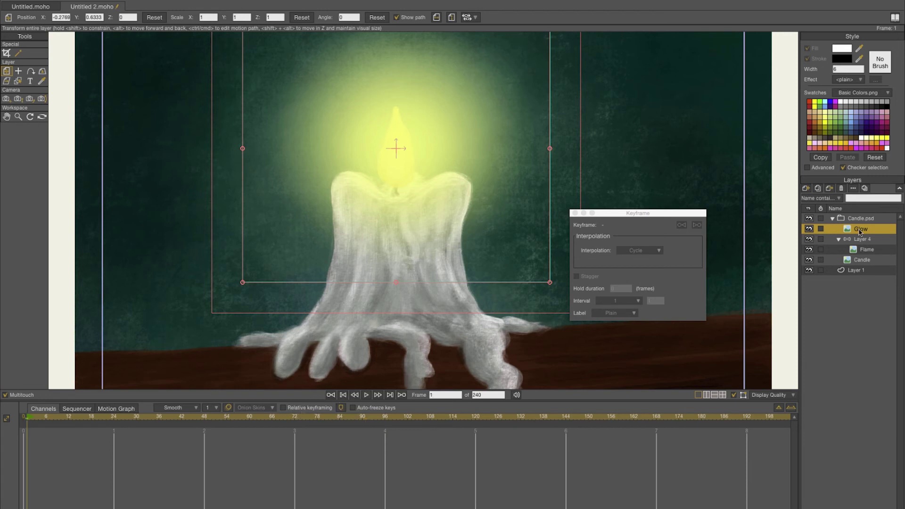
pyautogui.doubleClick(846, 231)
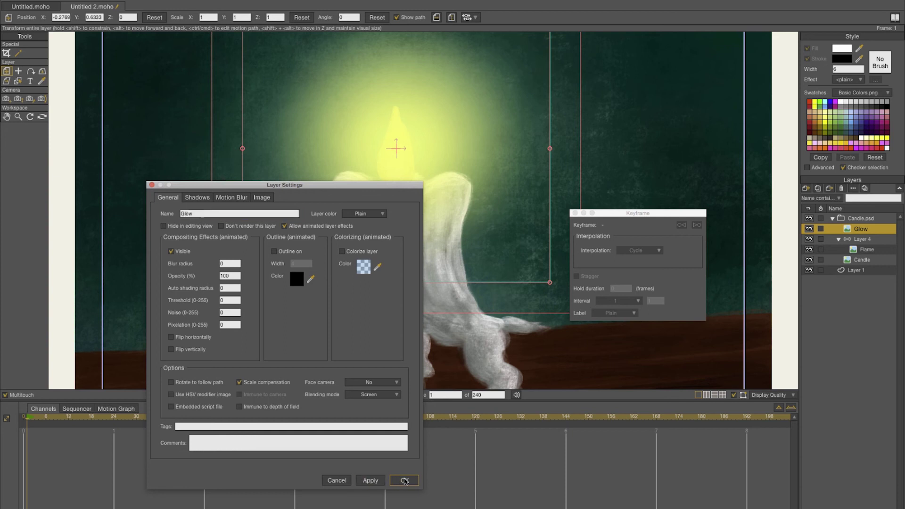
pyautogui.click(404, 480)
# Step: At frame 48, set the Glow layer's Opacity to 75
pyautogui.moveTo(43, 419); pyautogui.dragTo(205, 424)
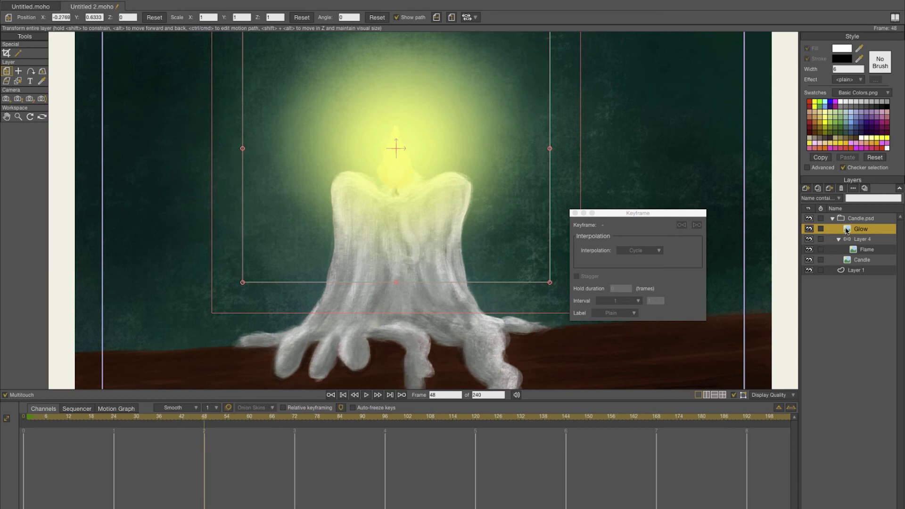
pyautogui.doubleClick(847, 230)
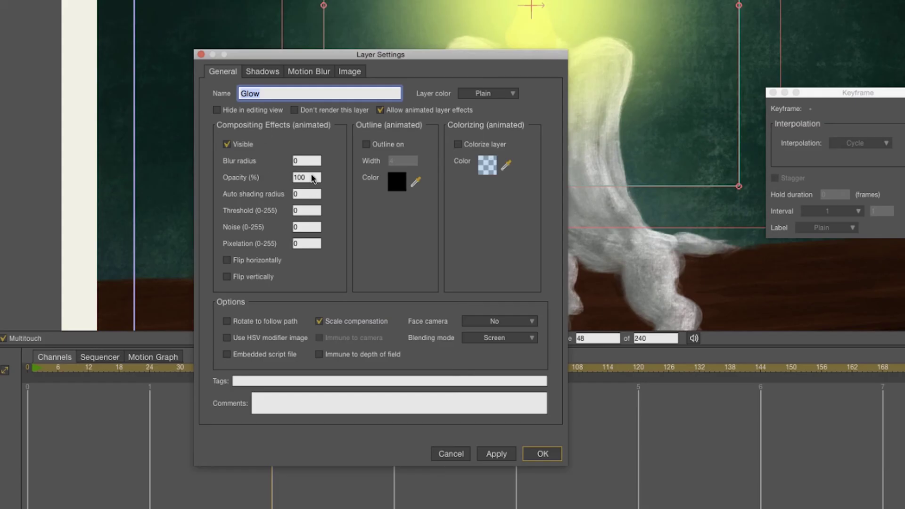
pyautogui.doubleClick(311, 177)
pyautogui.write('75')
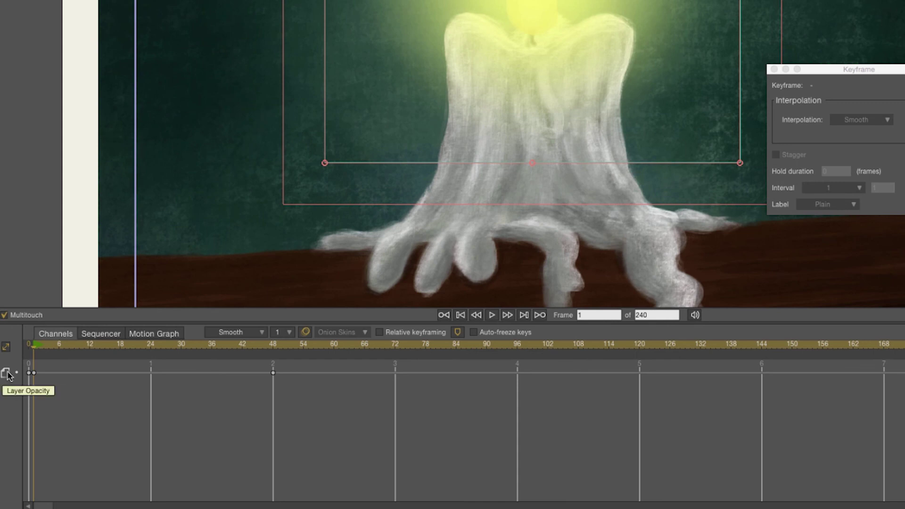
# Step: Copy the first glow opacity keyframe and paste it at frame 96
pyautogui.hotkey('shift', 'Right')
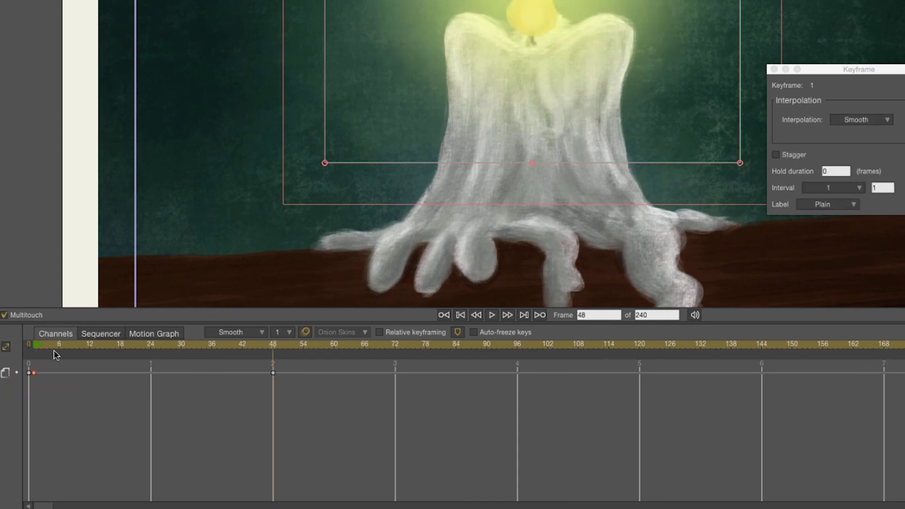
pyautogui.press('super+c')
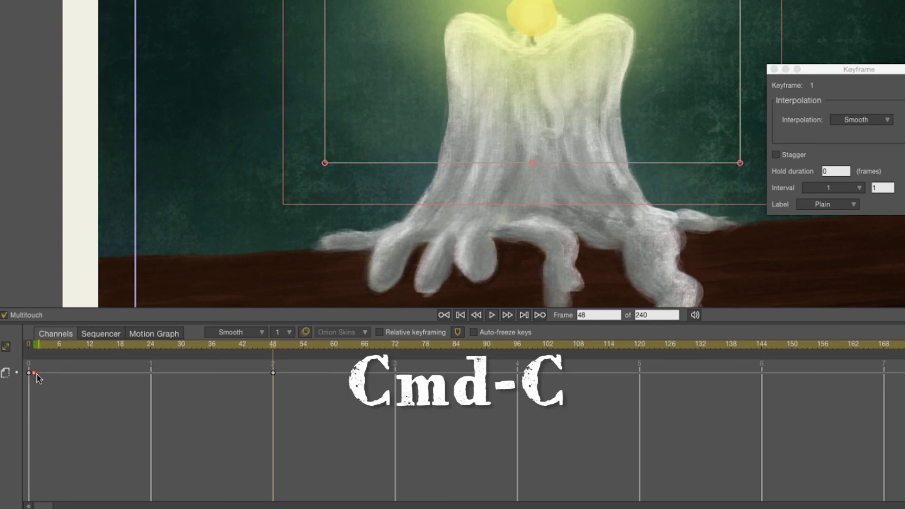
pyautogui.click(396, 347)
pyautogui.press('super+v')
pyautogui.click(517, 347)
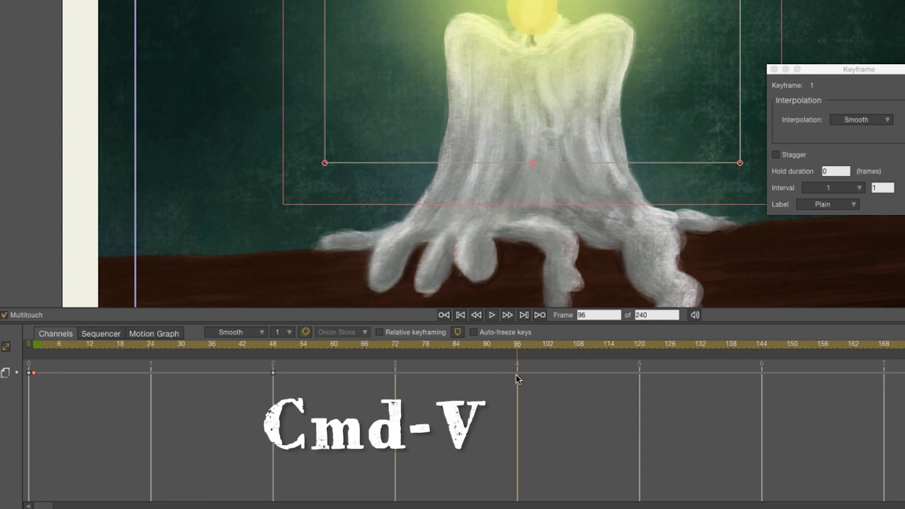
pyautogui.press('super+v')
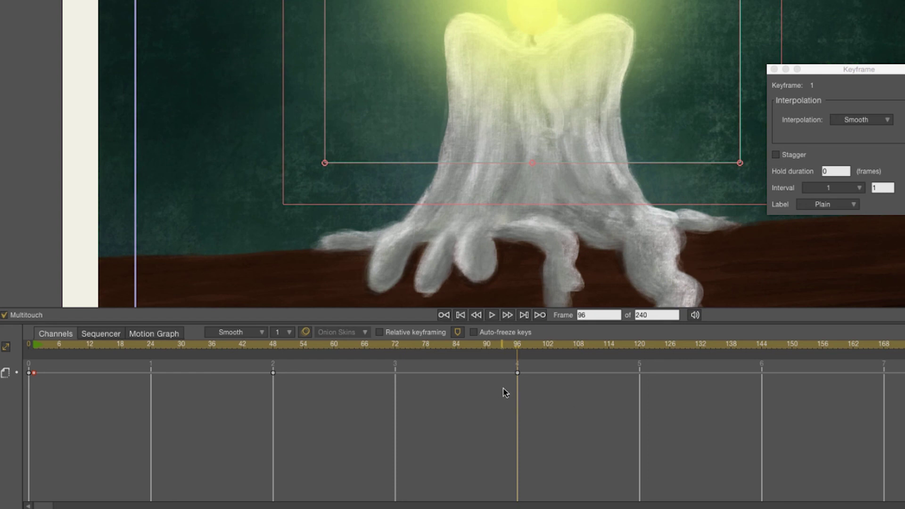
# Step: Set the frame-96 opacity key to Cycle back to frame 1 and play the pulsing glow
pyautogui.click(520, 375)
pyautogui.rightClick(518, 374)
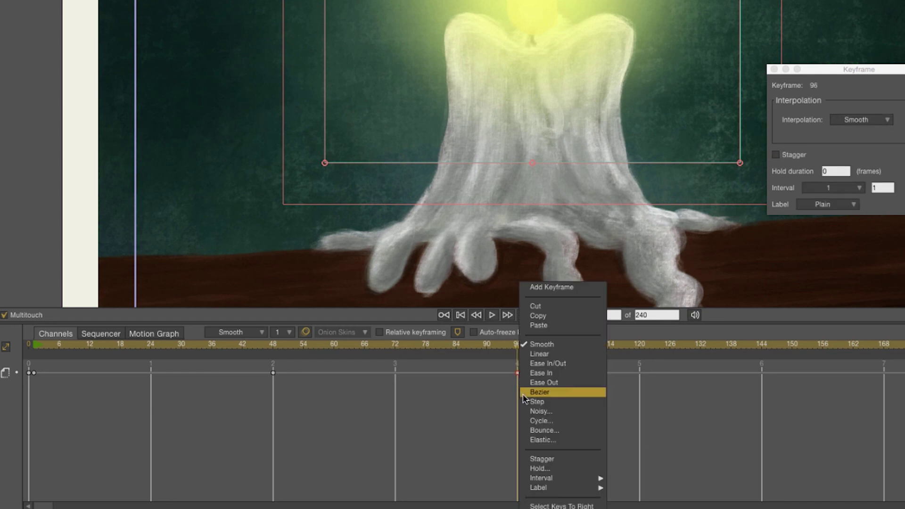
pyautogui.click(542, 420)
pyautogui.moveTo(285, 409); pyautogui.dragTo(258, 409)
pyautogui.press('space')
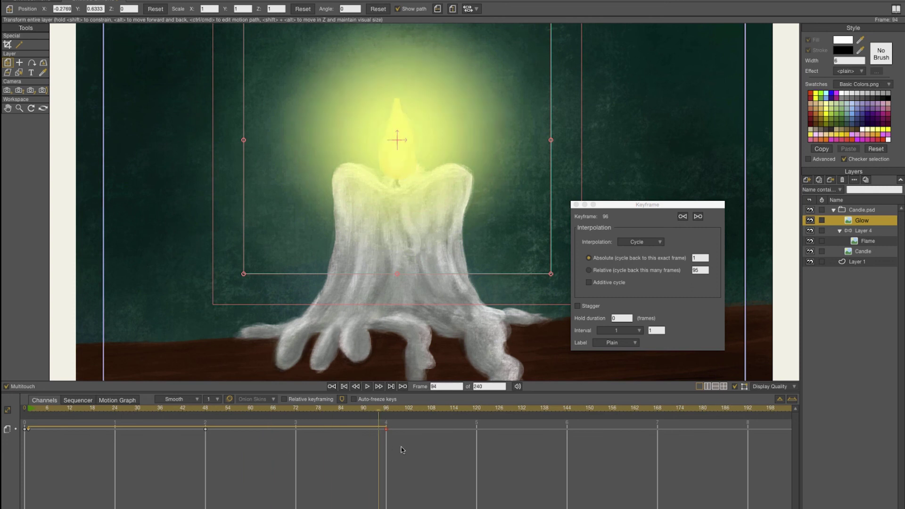